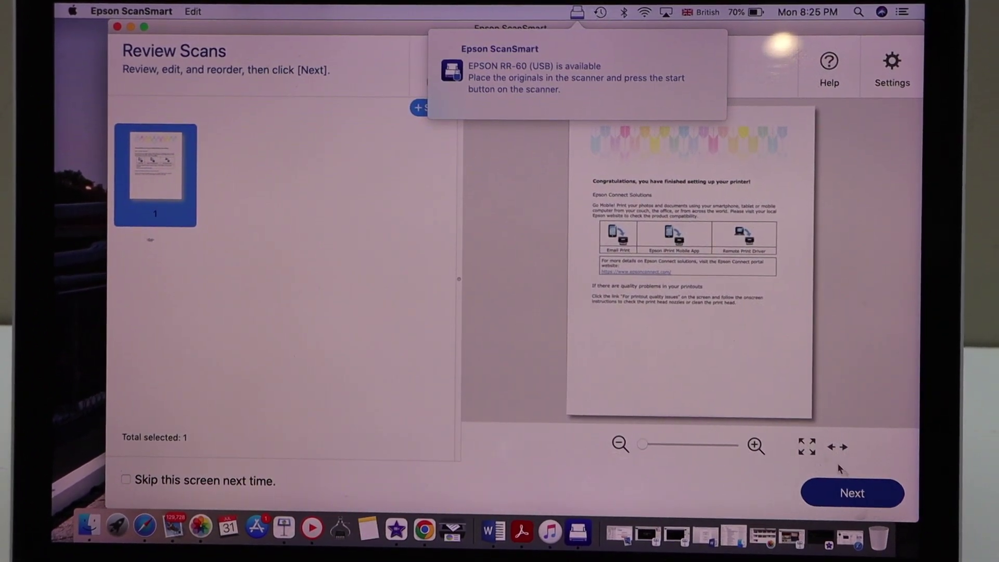
Finish reviewing the single scanned printer setup page
click(854, 497)
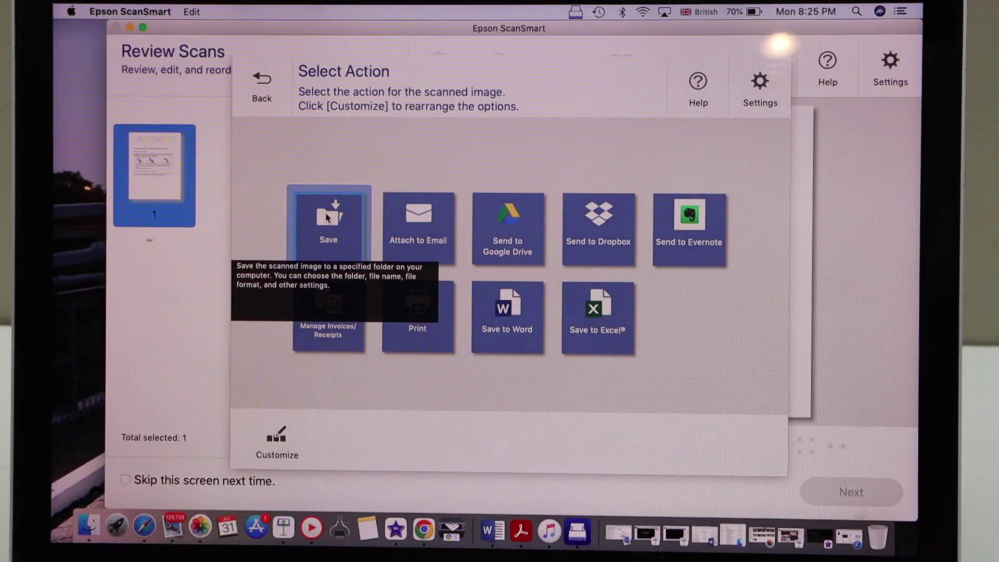
Choose Save to the computer as the output action for the scanned page
click(326, 213)
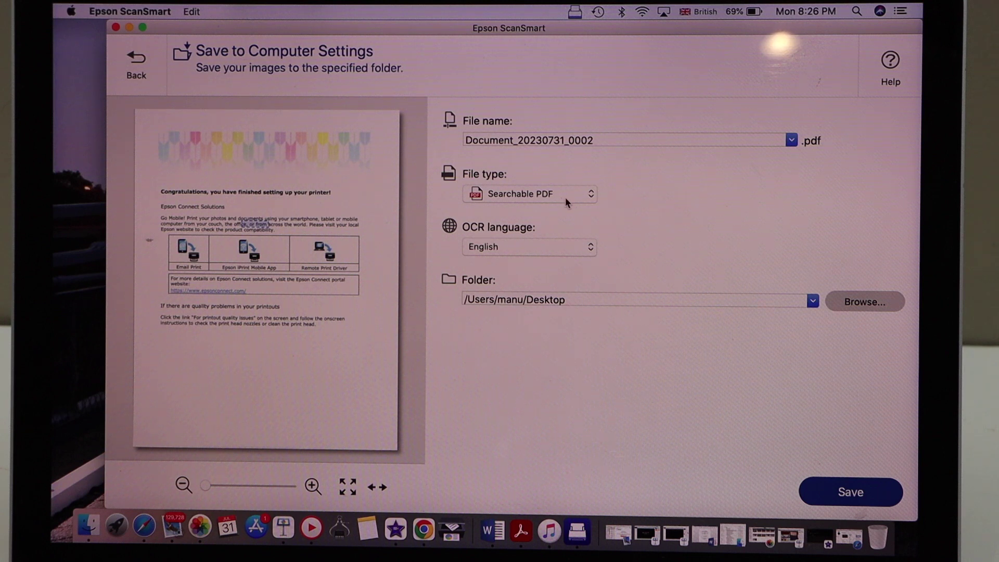
Save the scan as a Searchable PDF on the Desktop and open Document_20230731_0002.pdf
click(589, 196)
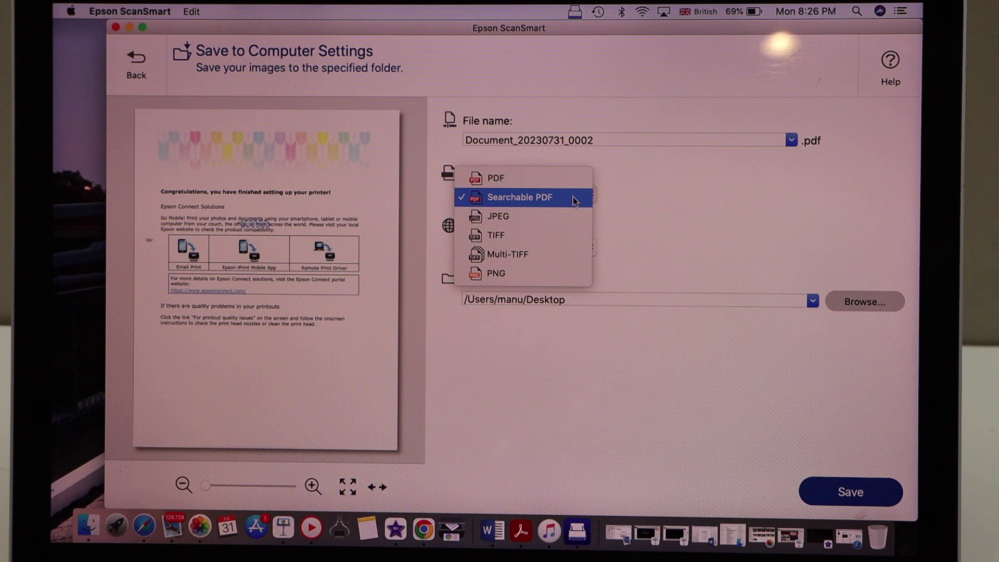
click(573, 197)
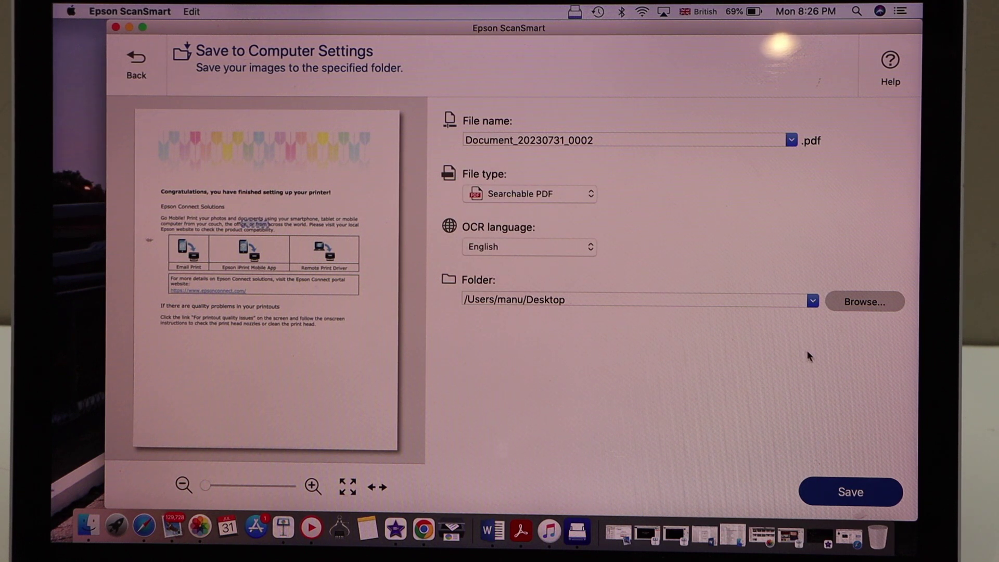
click(850, 493)
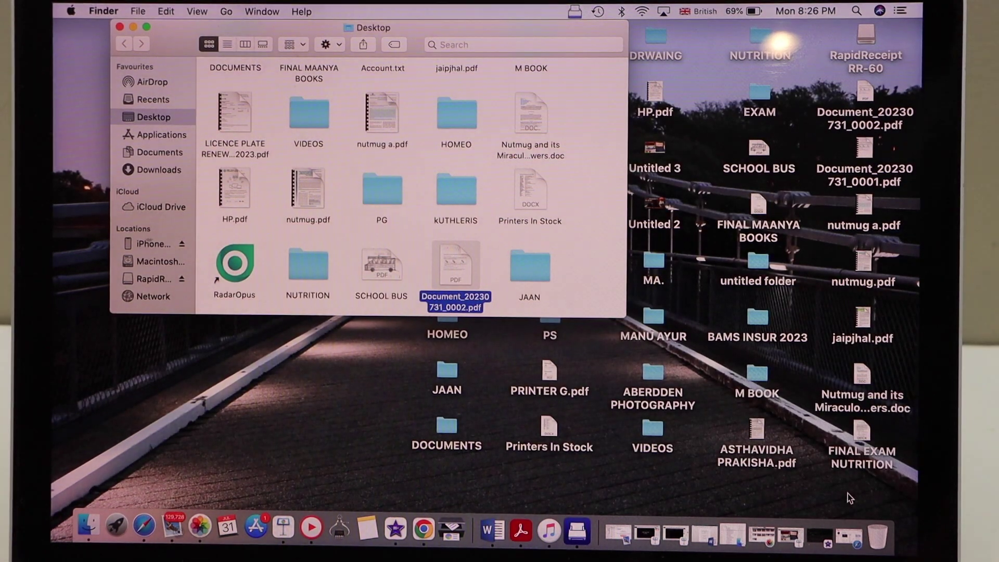
double_click(450, 280)
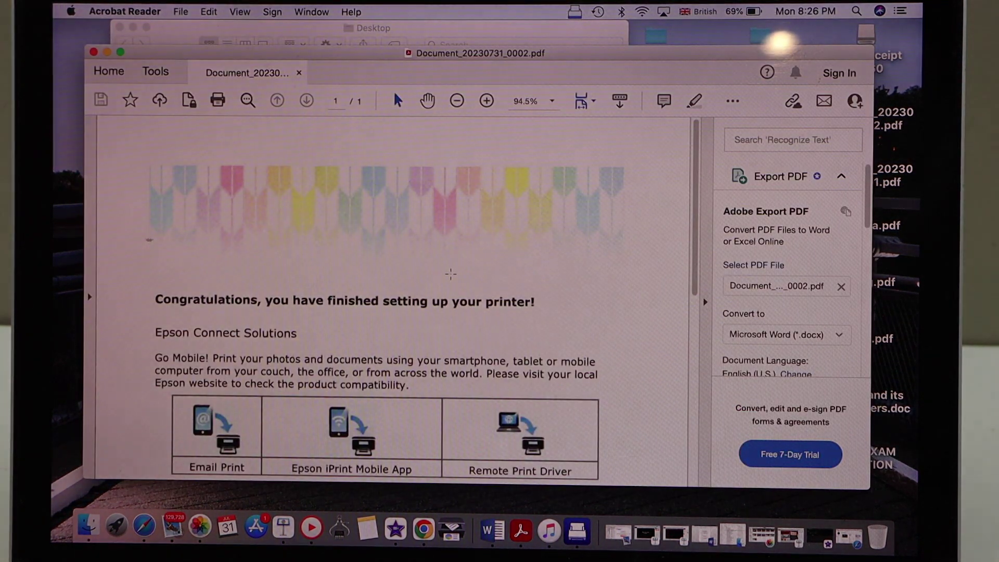
scroll(452, 274, down, 10)
scroll(451, 275, up, 4)
scroll(451, 274, up, 2)
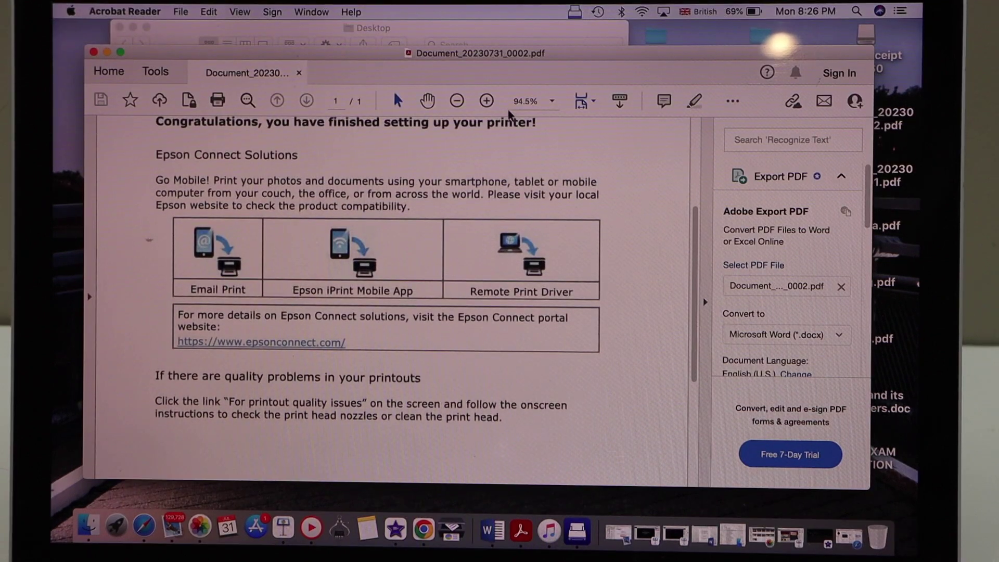
Find 'mobile' in Document_20230731_0002.pdf, highlighting its three matches
click(250, 100)
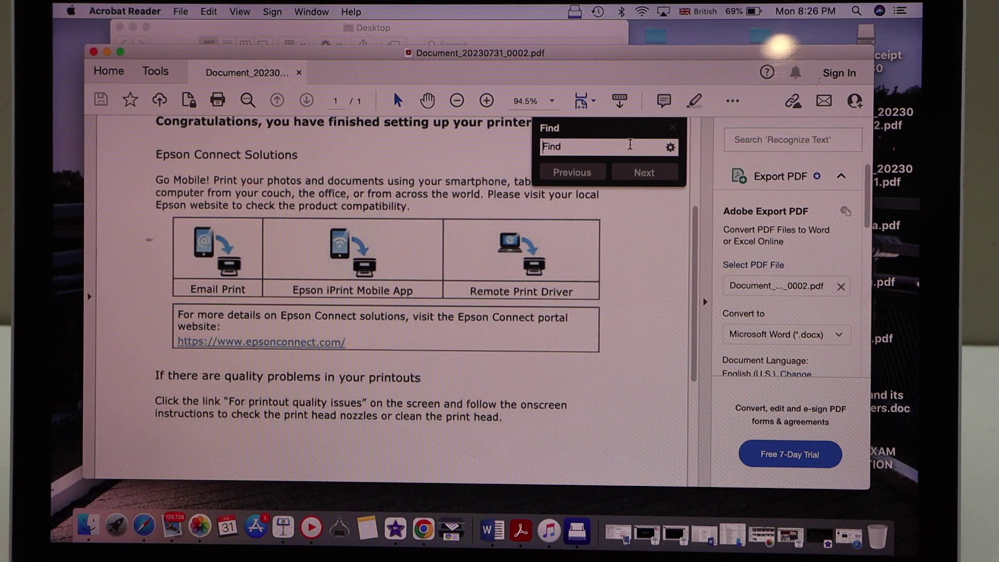
text(mobile)
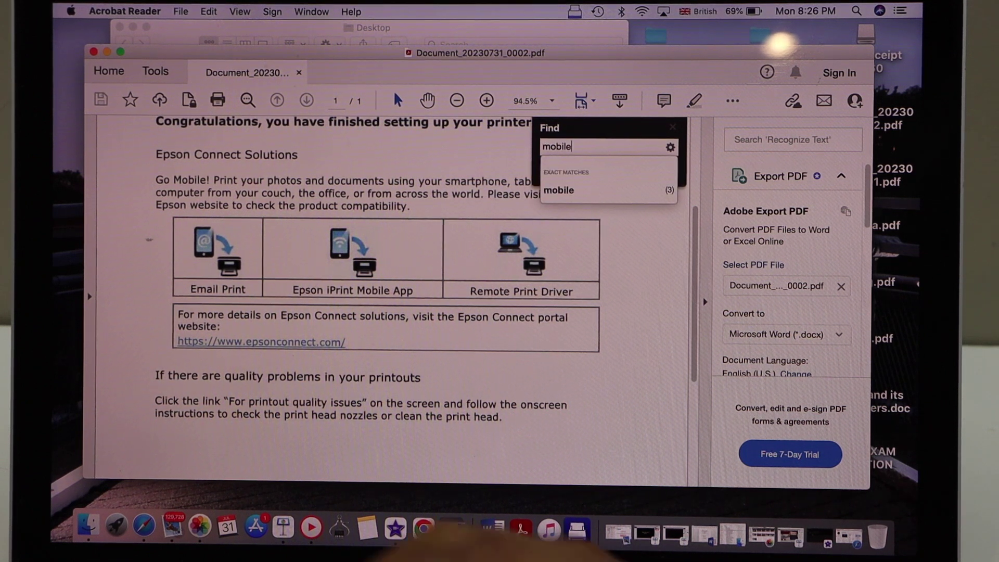
click(631, 197)
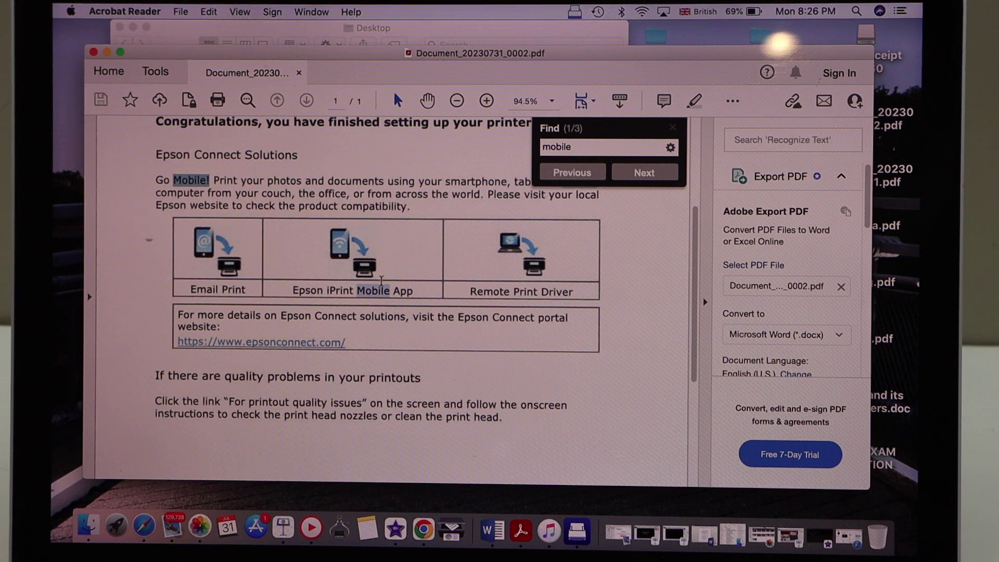
scroll(380, 281, up, 4)
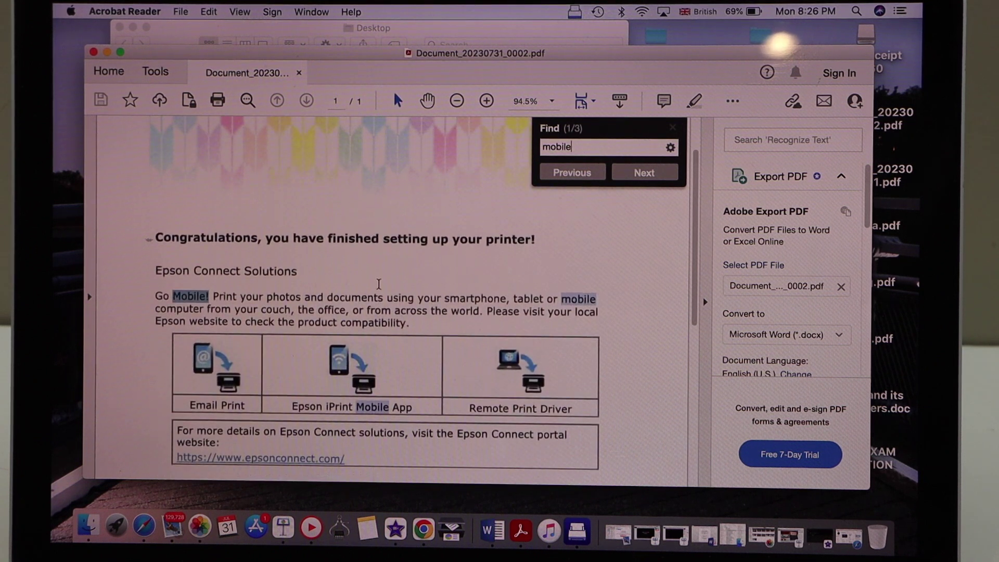
scroll(458, 296, down, 5)
scroll(457, 295, down, 3)
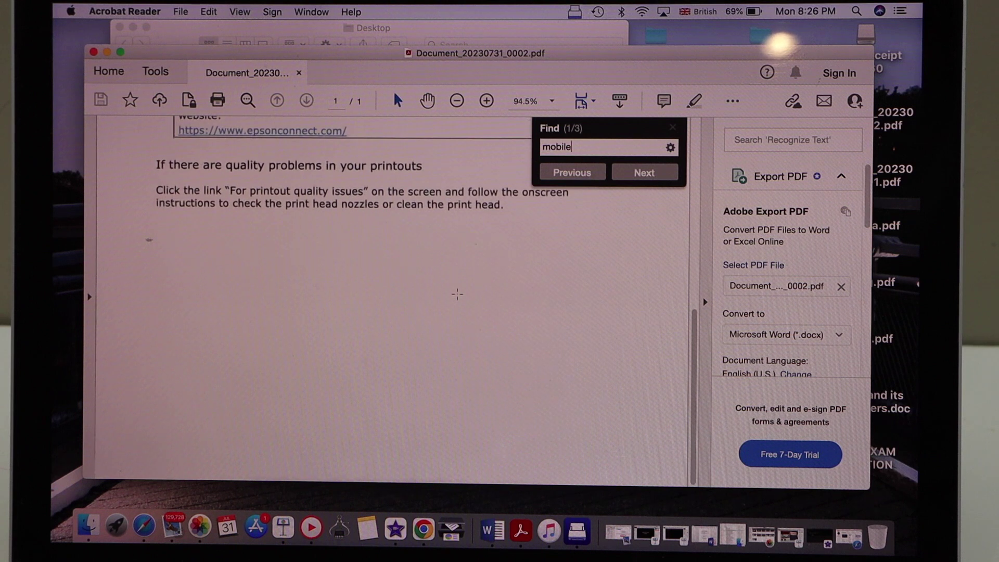
scroll(458, 295, up, 4)
scroll(457, 296, up, 5)
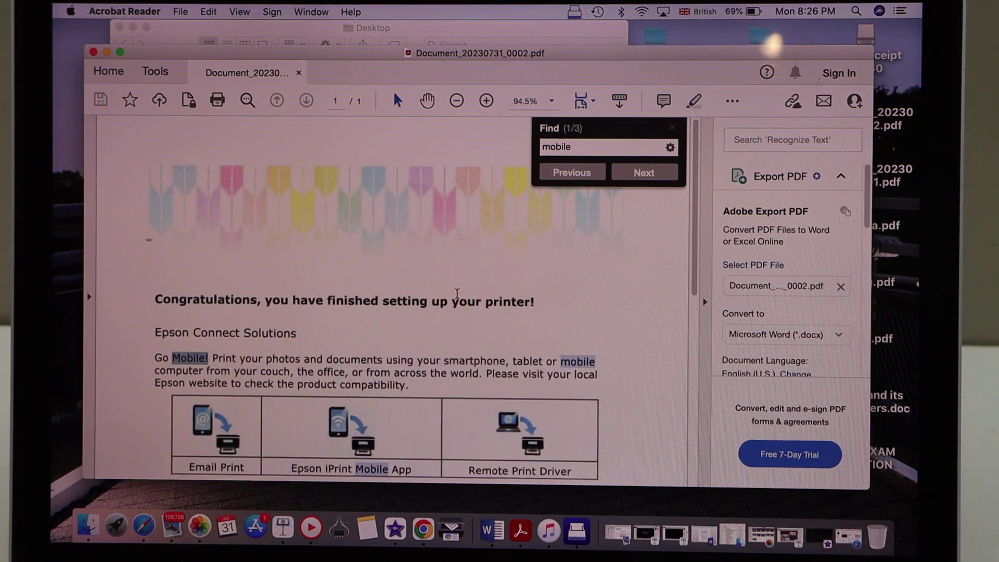